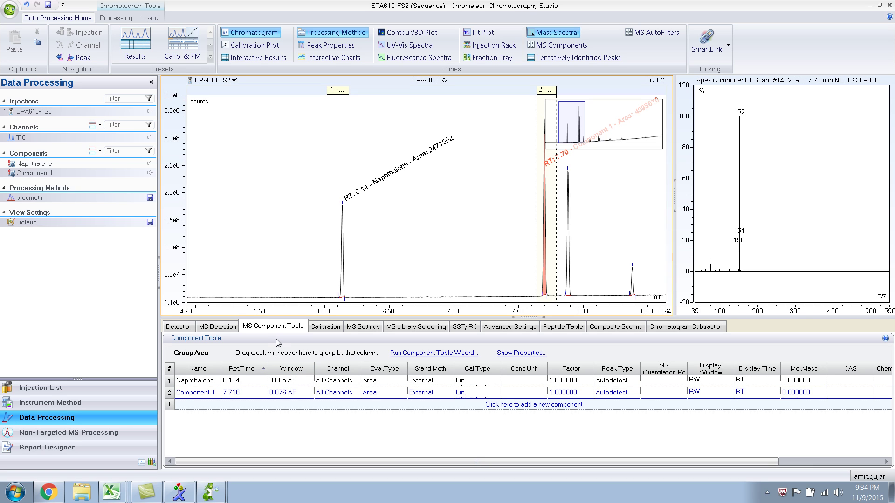
- Delete the Naphthalene and Component 1 rows from the MS Component Table
{"action": "left_click", "coordinate": [176, 384]}
{"action": "left_click", "coordinate": [169, 381]}
{"action": "left_click", "coordinate": [168, 393], "text": "shift"}
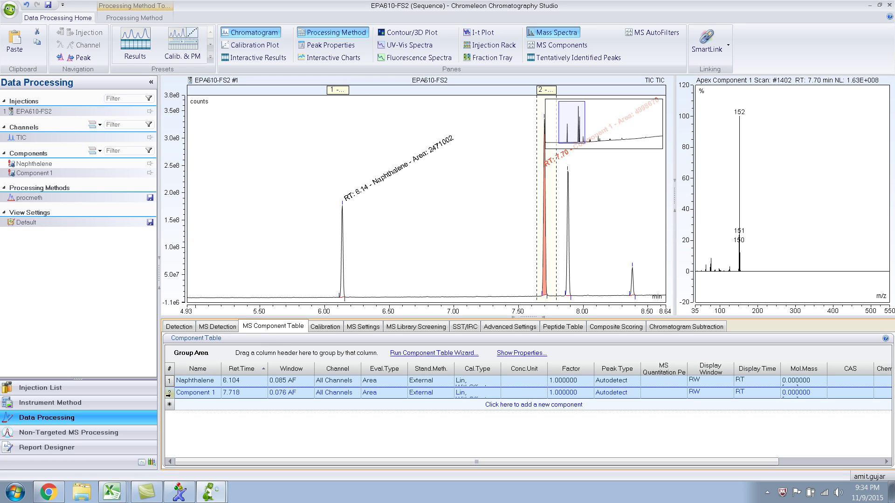
{"action": "key", "text": "Delete"}
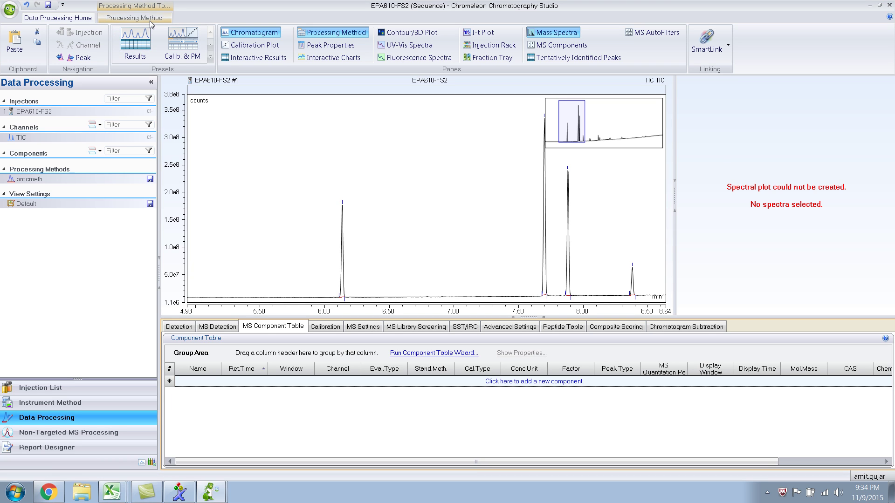
- Hide the Peak Windows strip in the chromatogram layout, then return to the component table
{"action": "left_click", "coordinate": [219, 155]}
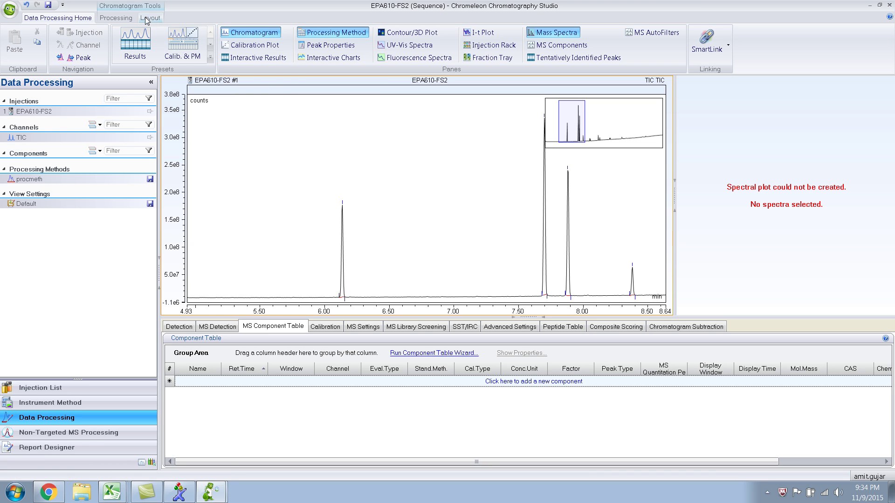
{"action": "left_click", "coordinate": [127, 18]}
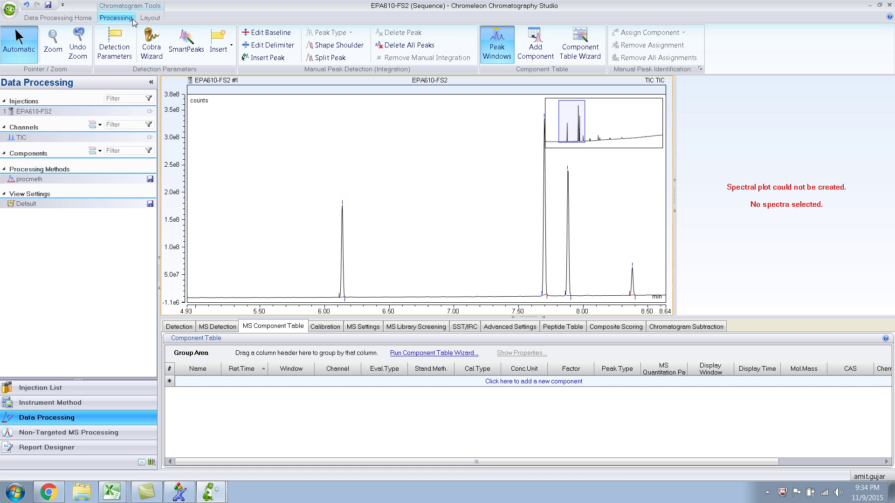
{"action": "left_click", "coordinate": [148, 18]}
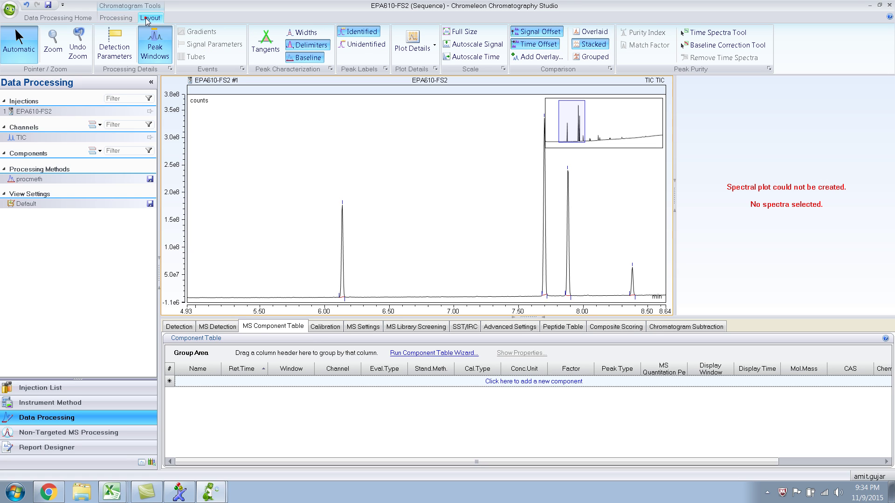
{"action": "left_click", "coordinate": [154, 43]}
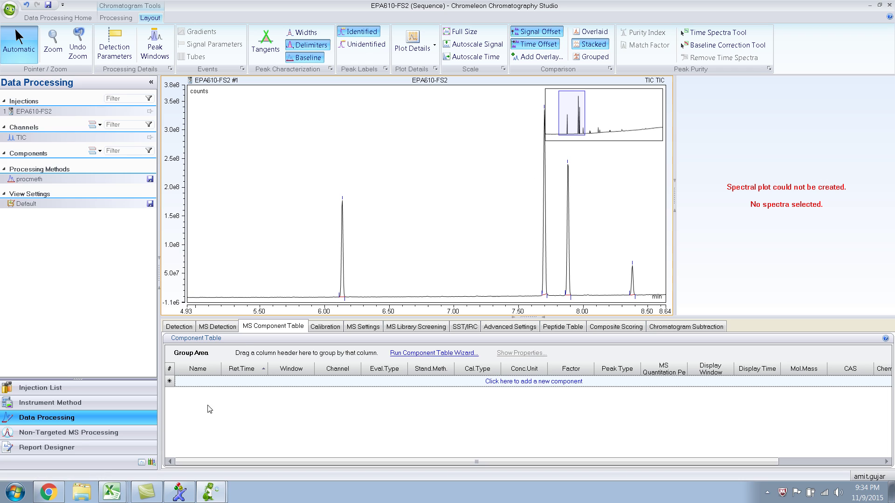
{"action": "left_click", "coordinate": [256, 326]}
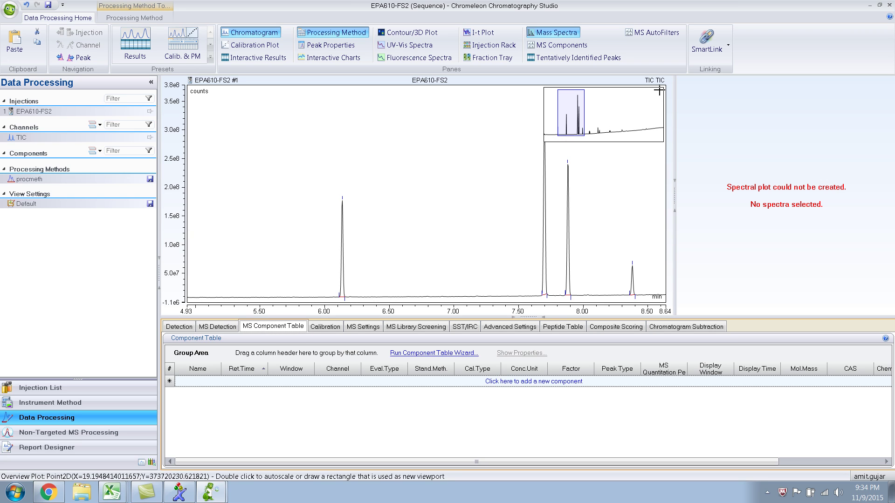
- Autoscale the chromatogram from its overview inset to show the full 3.0–19.7 min run
{"action": "double_click", "coordinate": [639, 105]}
{"action": "double_click", "coordinate": [638, 105]}
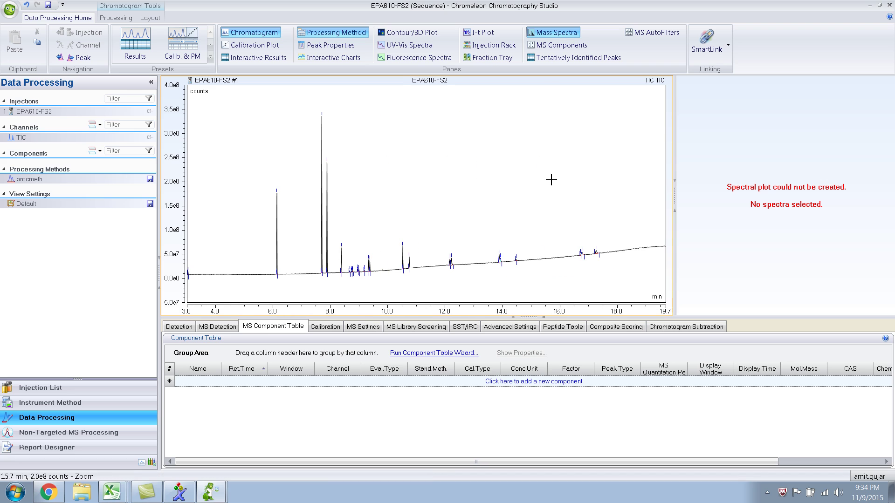
{"action": "left_click", "coordinate": [270, 332]}
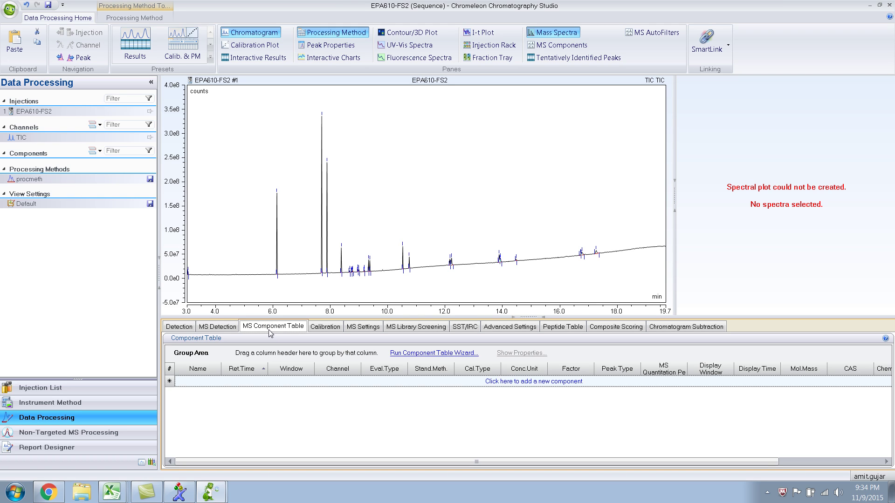
{"action": "left_click", "coordinate": [248, 193]}
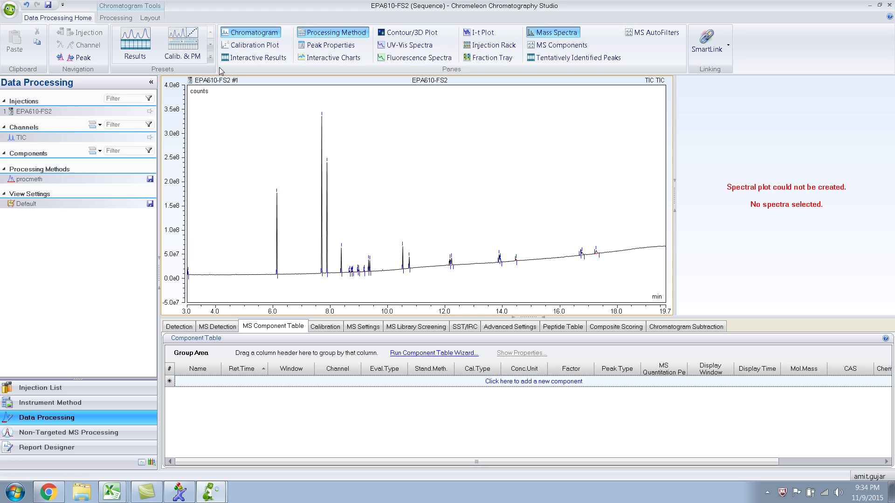
{"action": "left_click", "coordinate": [150, 18]}
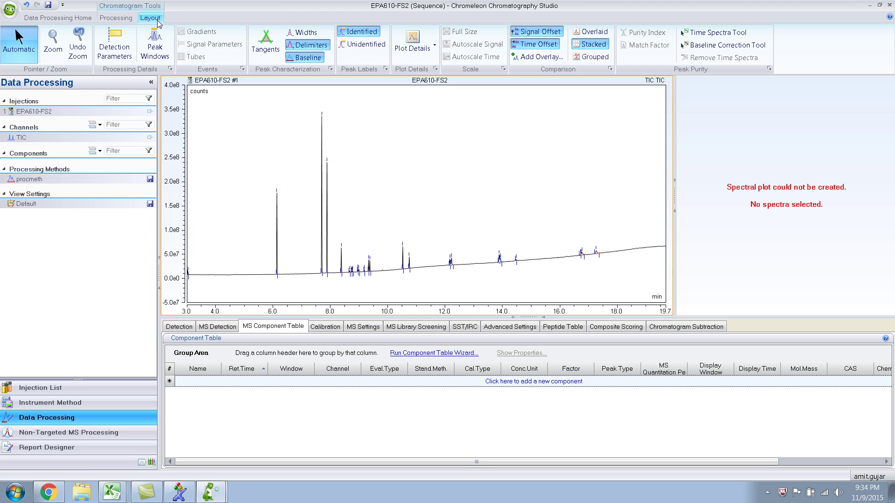
- Turn on Unidentified peak labels to show retention times and LibMatch library names
{"action": "left_click", "coordinate": [355, 49]}
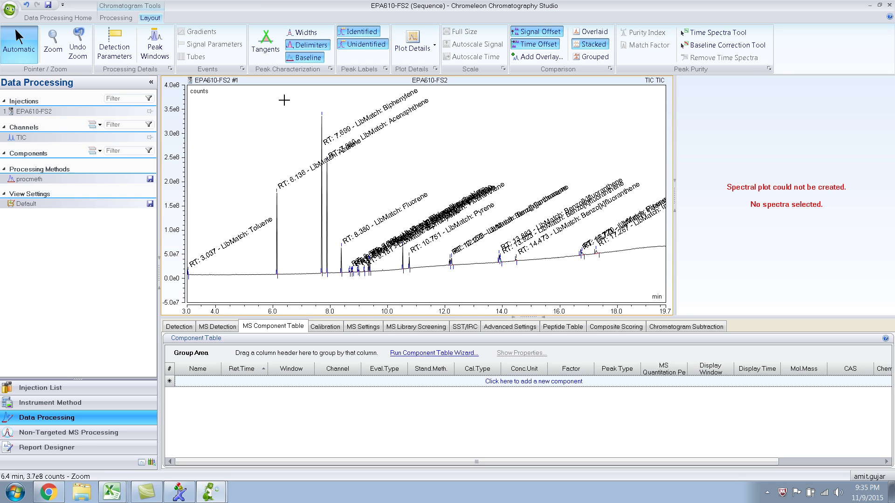
- Zoom the chromatogram to about 5.2–10 min to see Azulene, Biphenylene, Acenaphthene and Fluorene
{"action": "left_click_drag", "start_coordinate": [251, 100], "coordinate": [398, 277]}
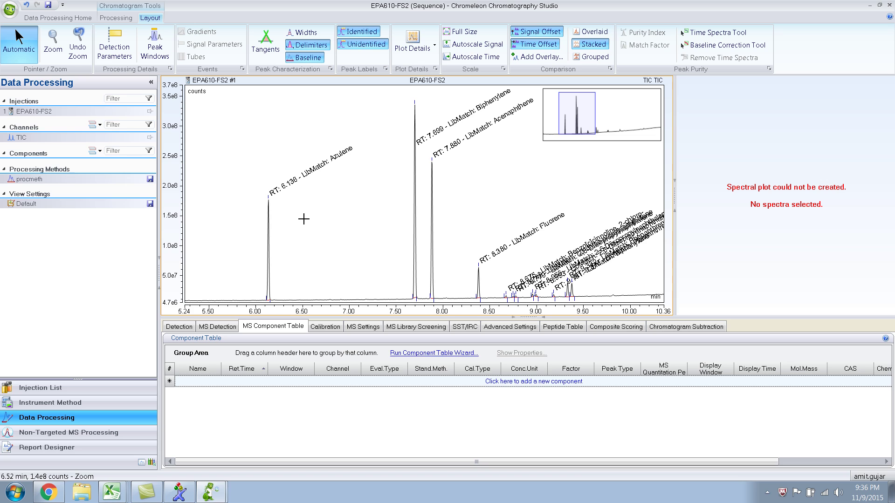
- Change the unidentified peak label format from hitMassSpec(1) to hitMassSpec(2) in chromatogram Properties
{"action": "right_click", "coordinate": [303, 220]}
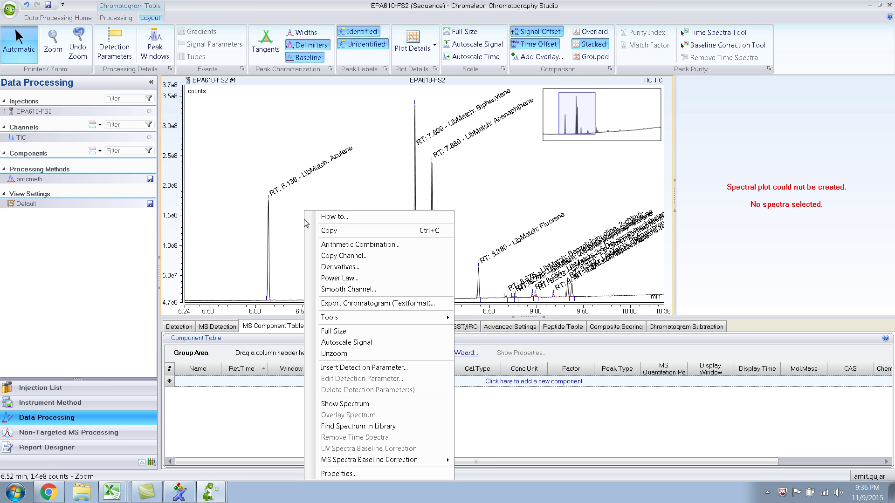
{"action": "left_click", "coordinate": [373, 474]}
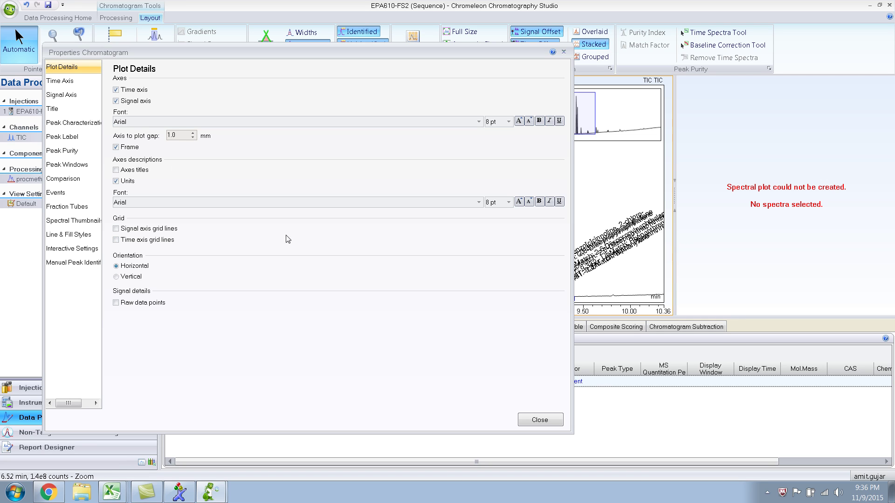
{"action": "left_click", "coordinate": [73, 136]}
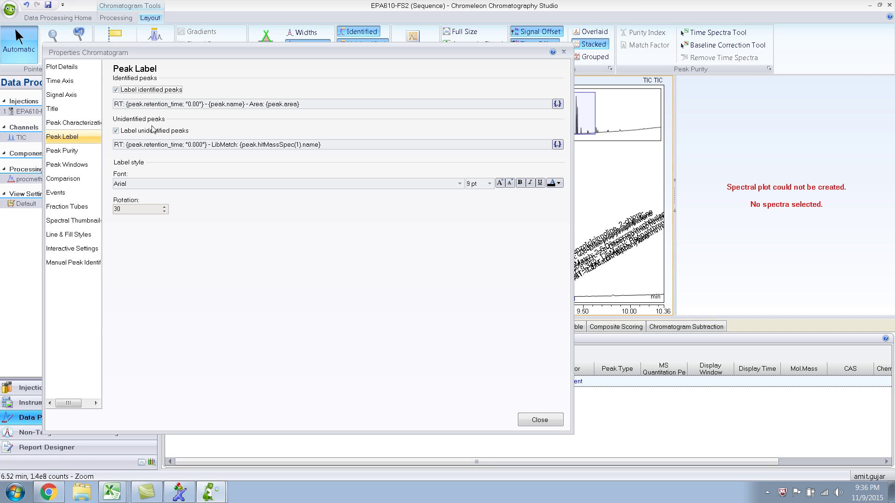
{"action": "left_click", "coordinate": [128, 145]}
{"action": "left_click_drag", "start_coordinate": [278, 54], "coordinate": [303, 54]}
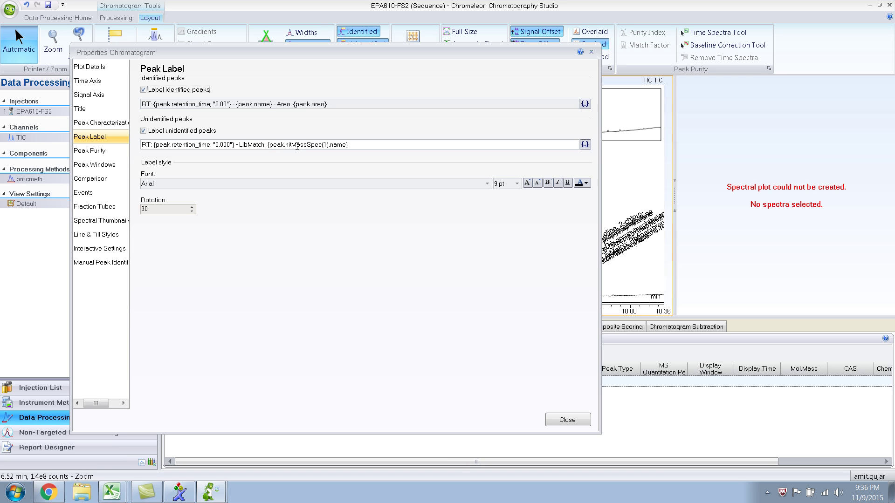
{"action": "left_click", "coordinate": [335, 146]}
{"action": "double_click", "coordinate": [326, 145]}
{"action": "type", "text": "2"}
{"action": "left_click", "coordinate": [552, 421]}
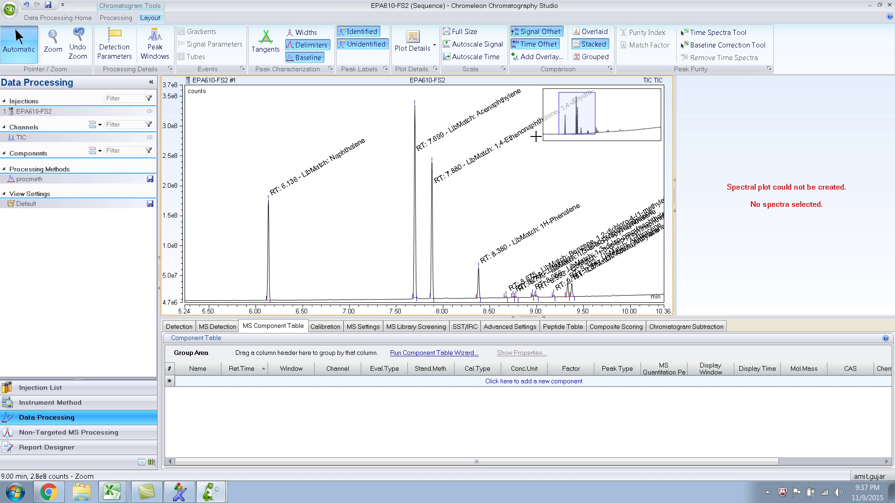
- Restore hitMassSpec(1) in the unidentified peak label format so labels show top library hits
{"action": "right_click", "coordinate": [323, 229]}
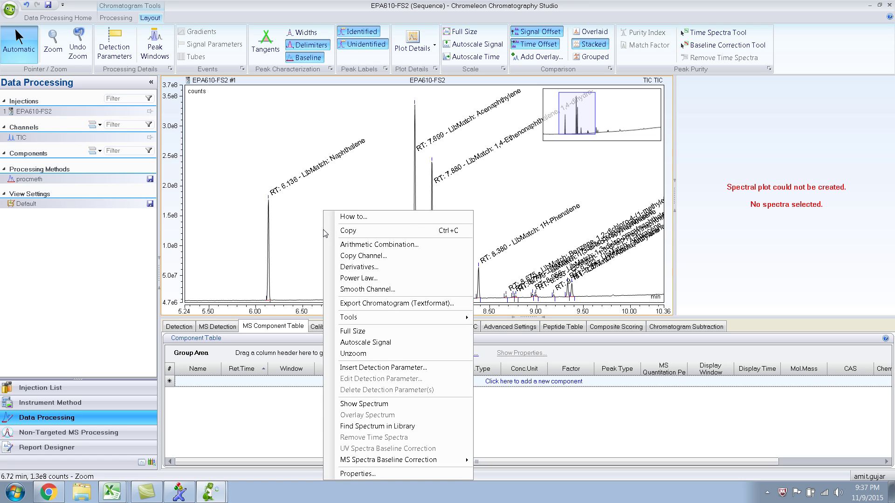
{"action": "left_click", "coordinate": [380, 474]}
{"action": "left_click", "coordinate": [325, 145]}
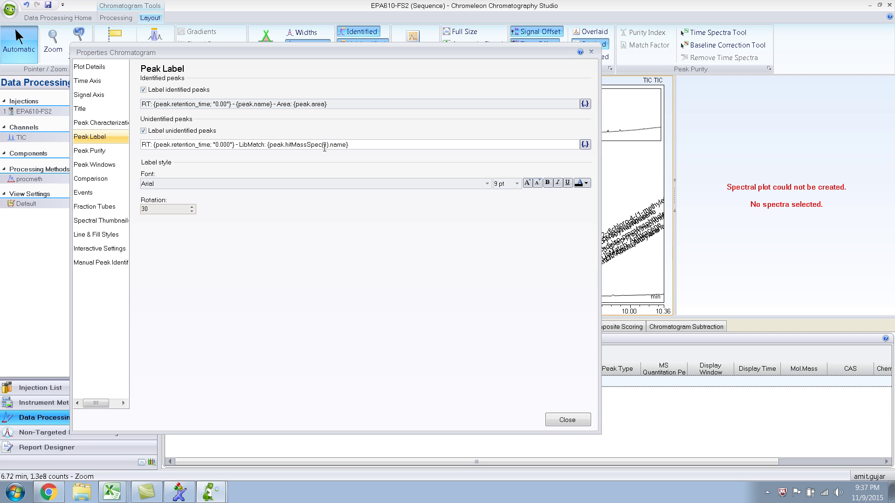
{"action": "left_click", "coordinate": [553, 425]}
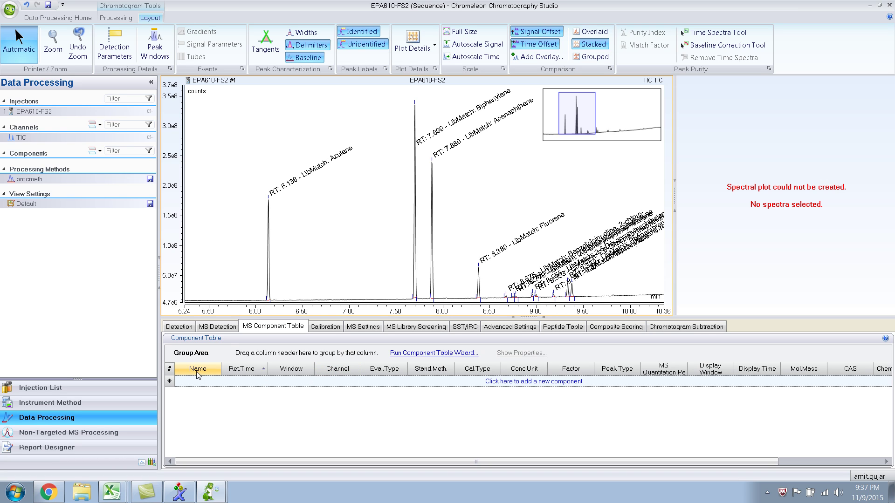
- Run Import Compound Data from the component table header to list 23 NIST compounds
{"action": "left_click", "coordinate": [266, 333]}
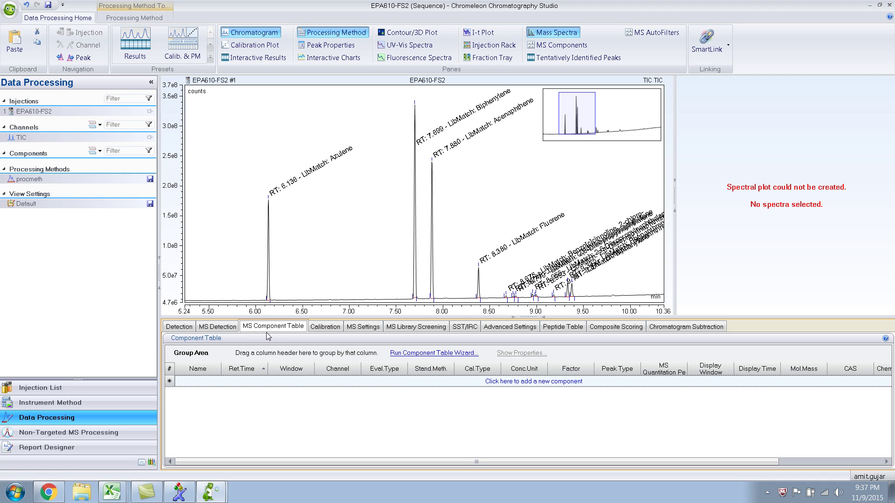
{"action": "left_click", "coordinate": [139, 18]}
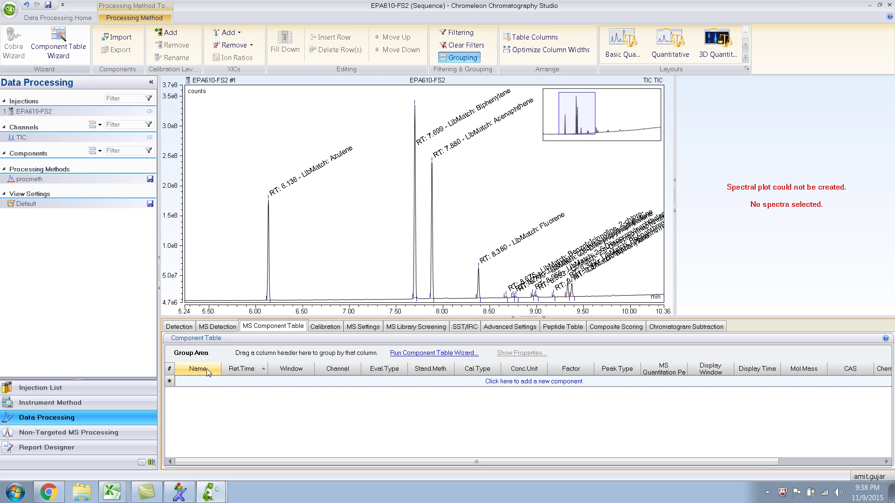
{"action": "right_click", "coordinate": [235, 372]}
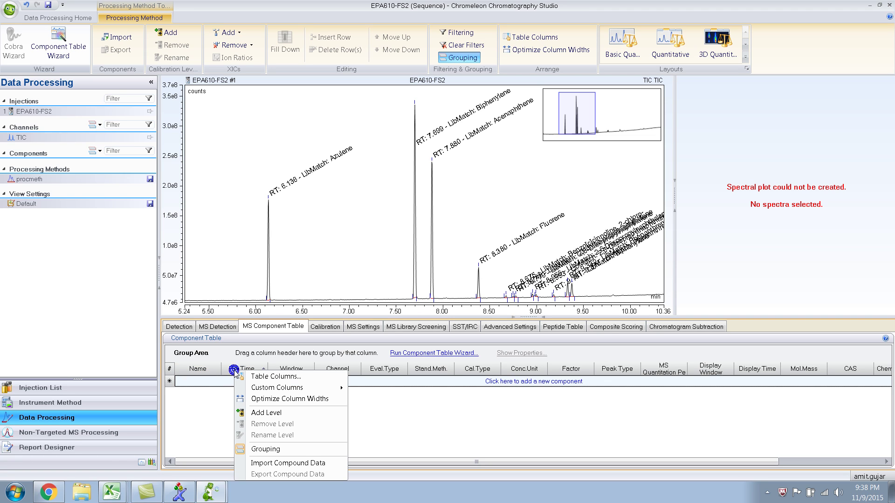
{"action": "left_click", "coordinate": [298, 464]}
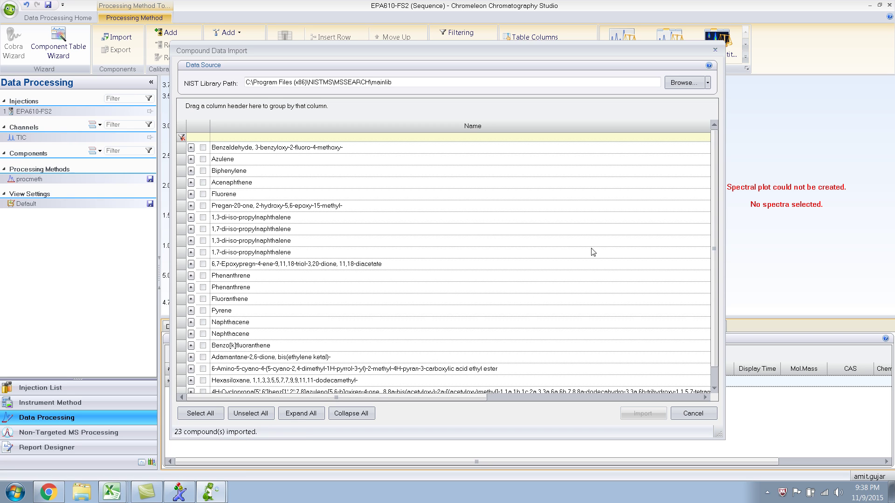
- Narrow the Name column in the import list so SI, RSI and Chemical Formula columns fit
{"action": "left_click_drag", "start_coordinate": [378, 396], "coordinate": [478, 398]}
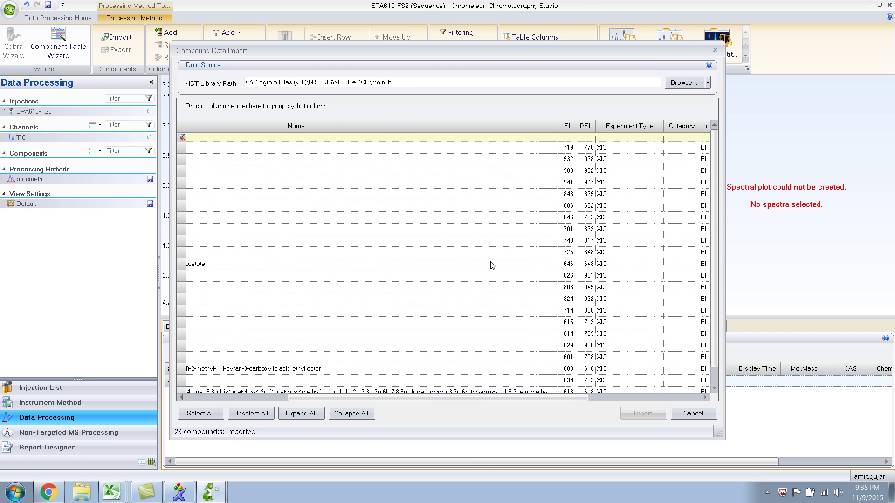
{"action": "left_click_drag", "start_coordinate": [560, 128], "coordinate": [321, 126]}
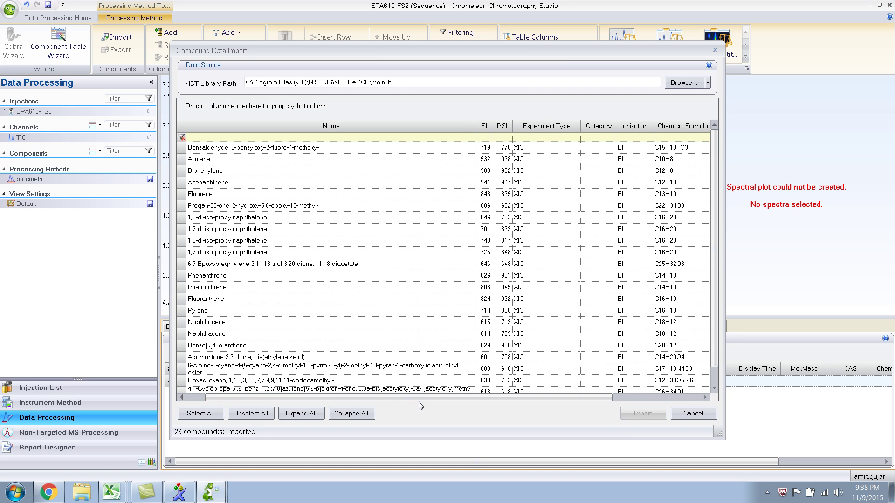
{"action": "left_click_drag", "start_coordinate": [420, 398], "coordinate": [400, 398]}
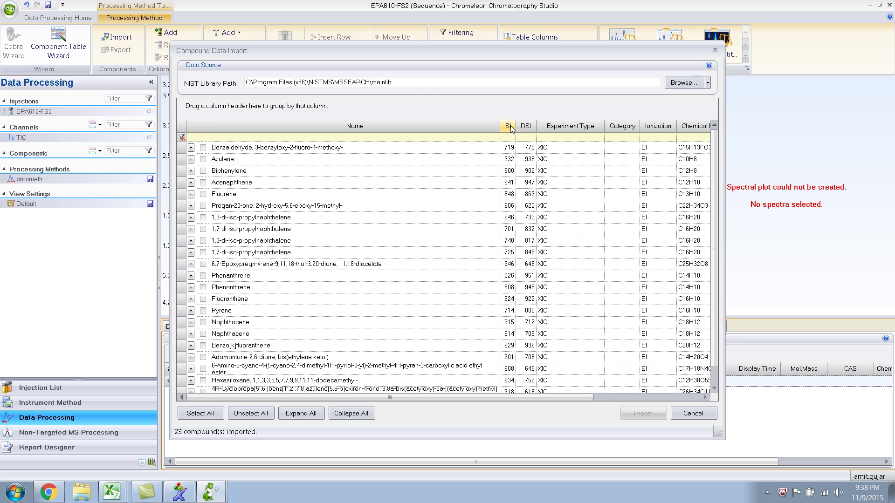
{"action": "left_click_drag", "start_coordinate": [501, 127], "coordinate": [460, 130]}
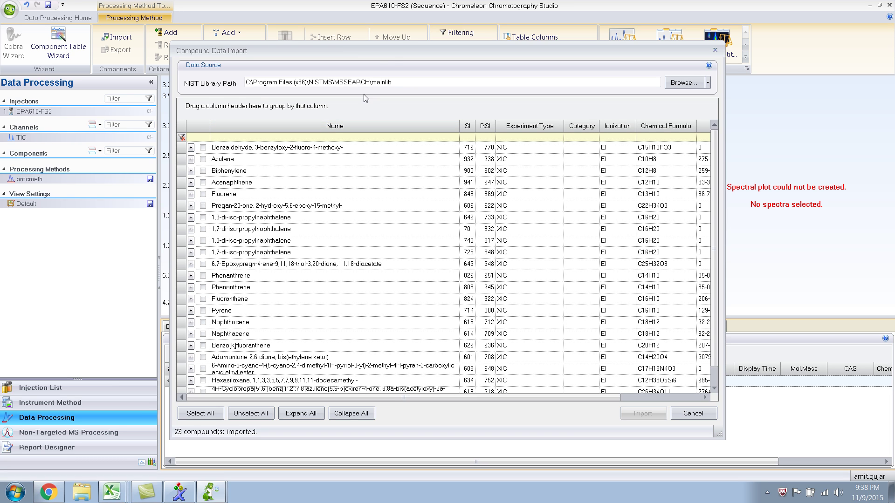
{"action": "left_click_drag", "start_coordinate": [378, 45], "coordinate": [362, 231]}
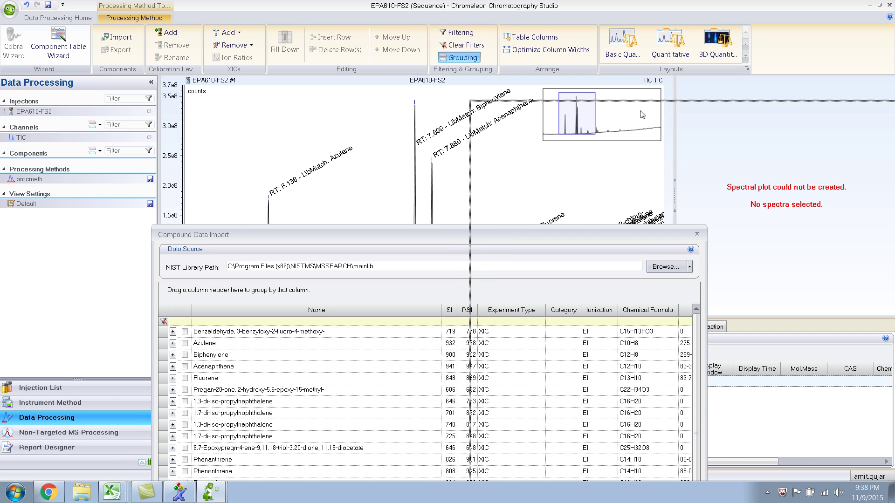
{"action": "left_click_drag", "start_coordinate": [321, 235], "coordinate": [639, 111]}
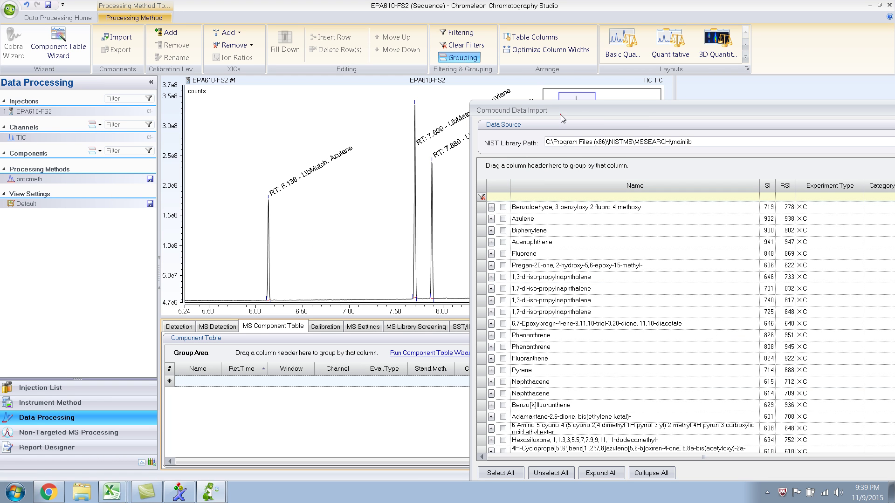
{"action": "left_click_drag", "start_coordinate": [563, 117], "coordinate": [615, 142]}
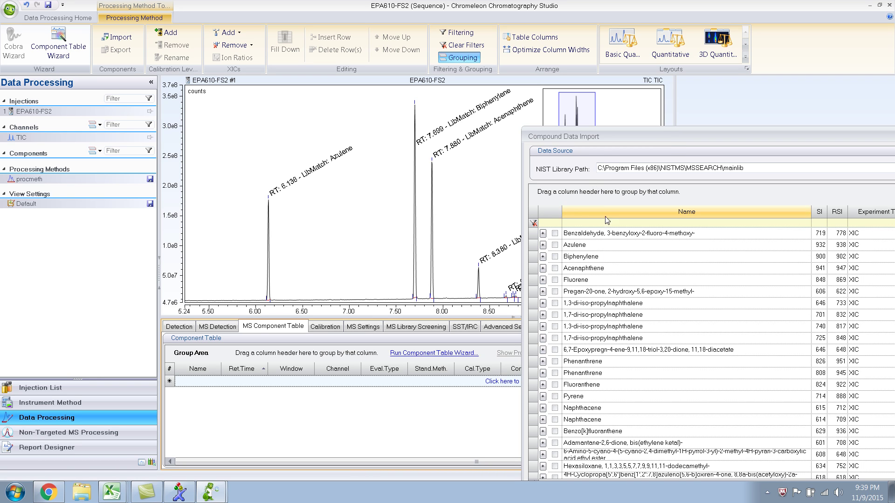
{"action": "left_click_drag", "start_coordinate": [597, 138], "coordinate": [521, 56]}
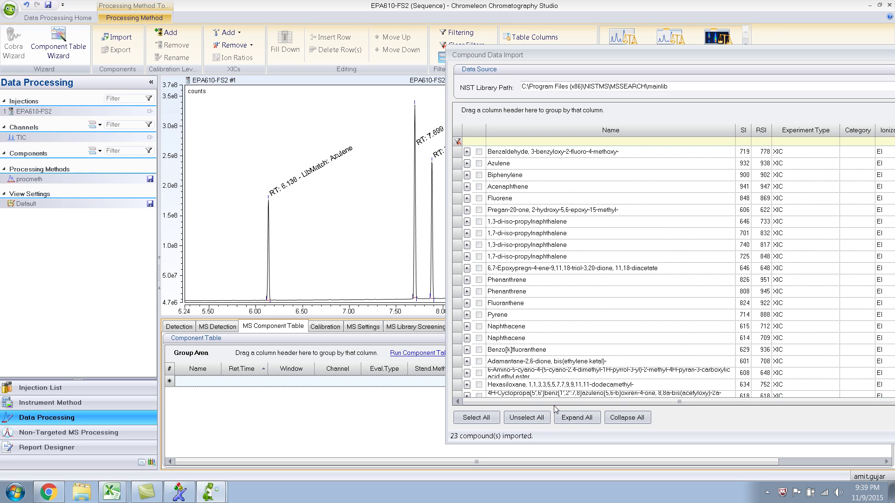
- Review Benzaldehyde and Azulene quan peaks, then tick Azulene (128.00 at RT 6.14) for import
{"action": "left_click", "coordinate": [466, 151]}
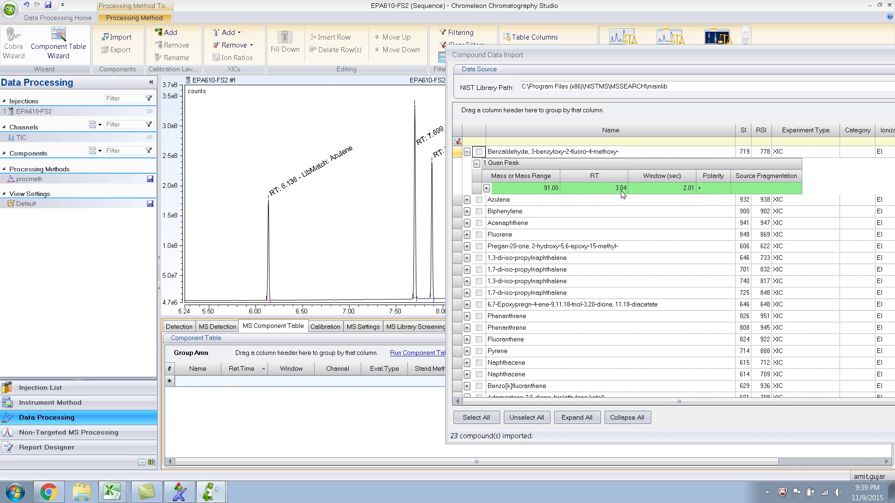
{"action": "left_click", "coordinate": [467, 152]}
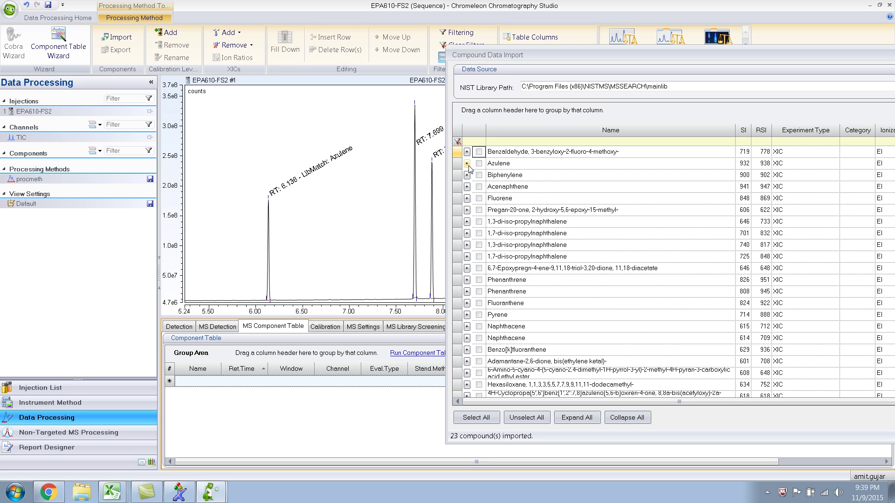
{"action": "left_click", "coordinate": [467, 163]}
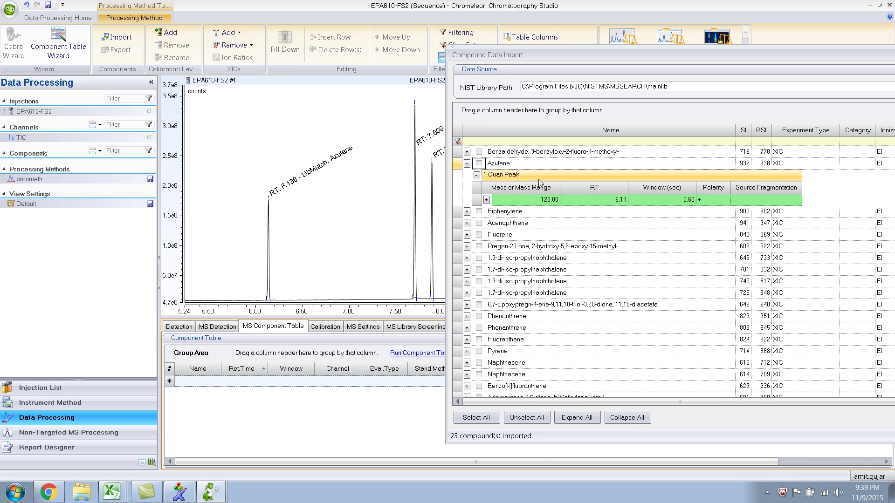
{"action": "left_click", "coordinate": [478, 164]}
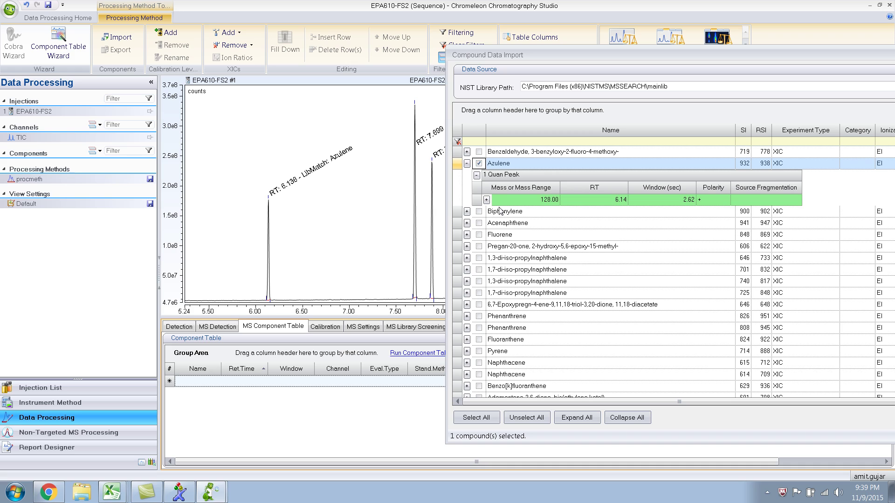
- Tick Biphenylene (quan peak 152.00 at RT 7.70) for import after checking Acenaphthene's details
{"action": "left_click", "coordinate": [466, 211]}
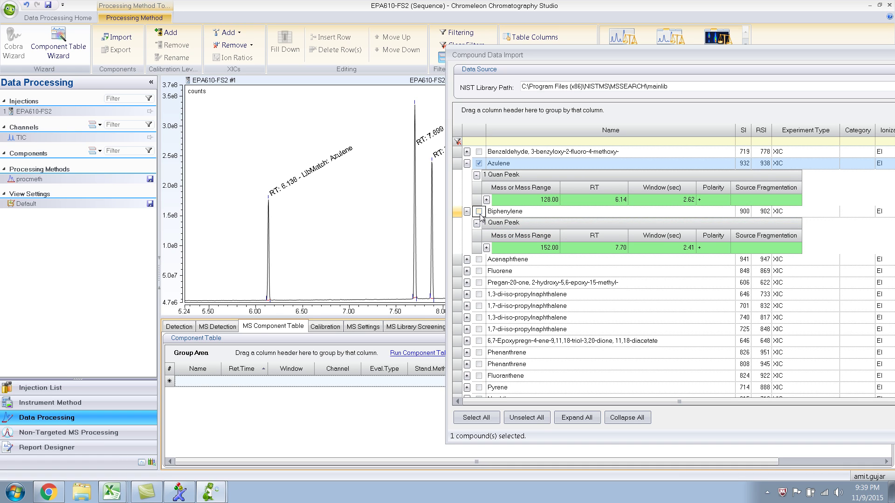
{"action": "left_click", "coordinate": [479, 212]}
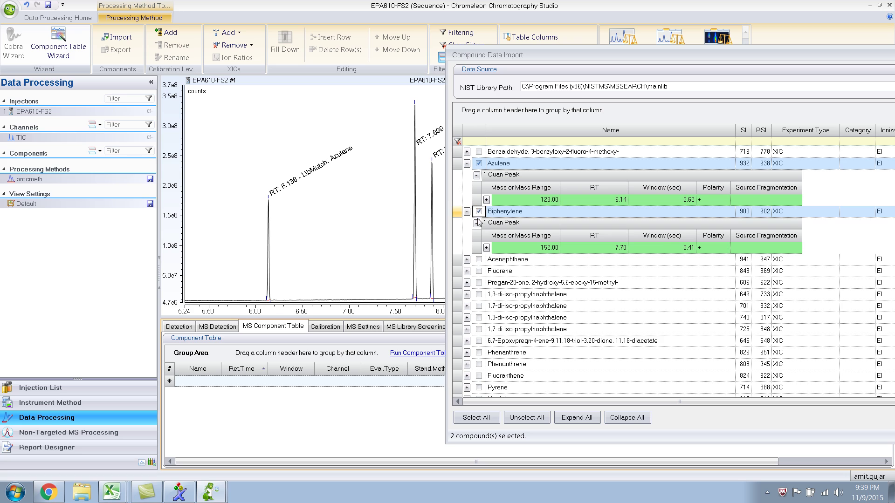
{"action": "left_click", "coordinate": [476, 223]}
{"action": "left_click", "coordinate": [477, 223]}
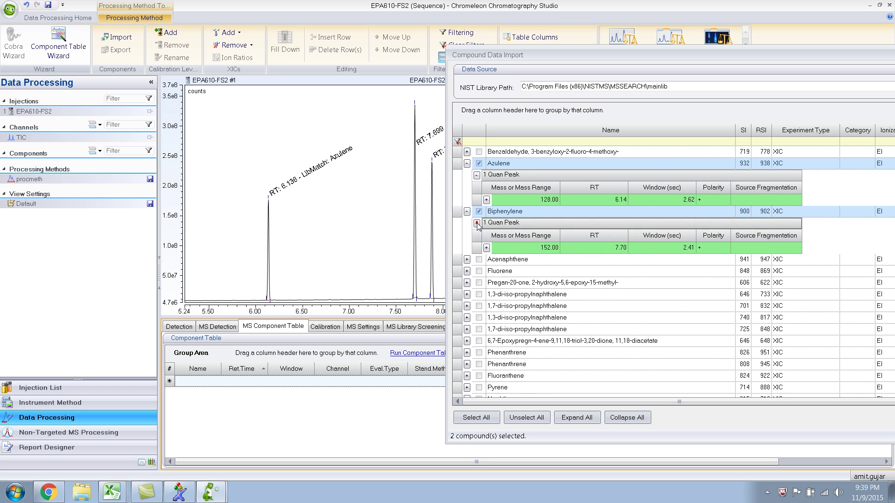
{"action": "left_click", "coordinate": [467, 260]}
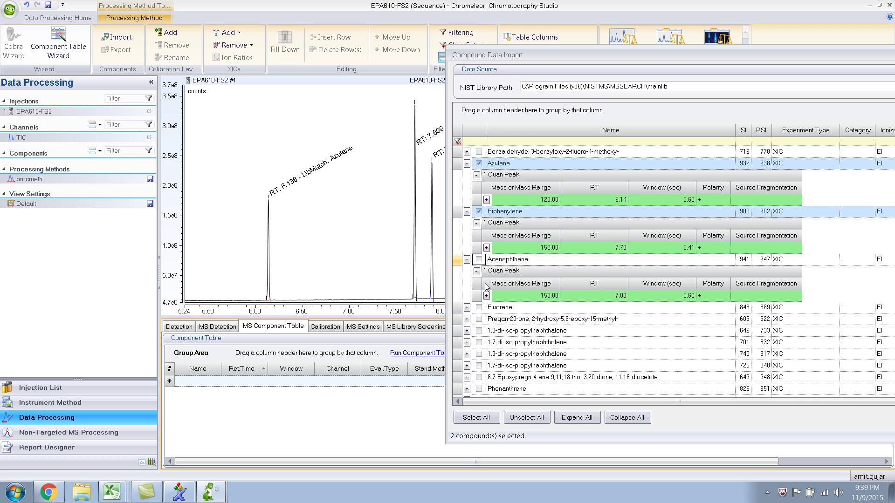
{"action": "left_click", "coordinate": [466, 260]}
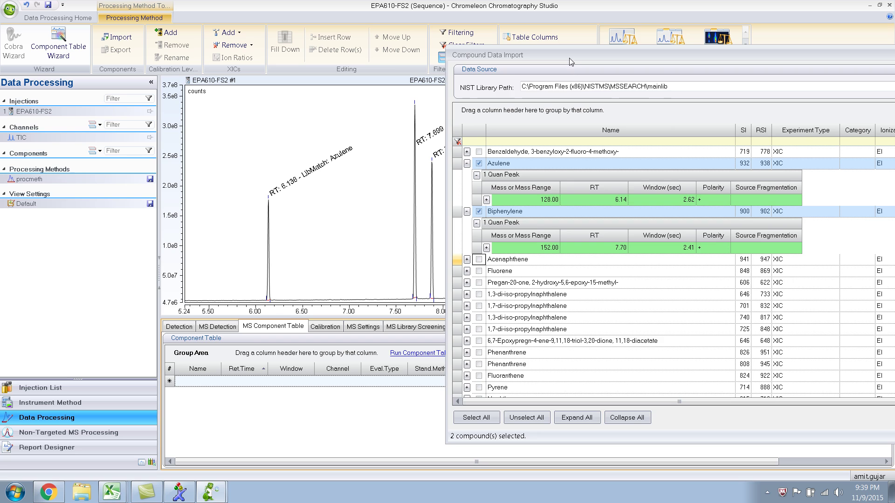
{"action": "left_click_drag", "start_coordinate": [568, 59], "coordinate": [681, 52]}
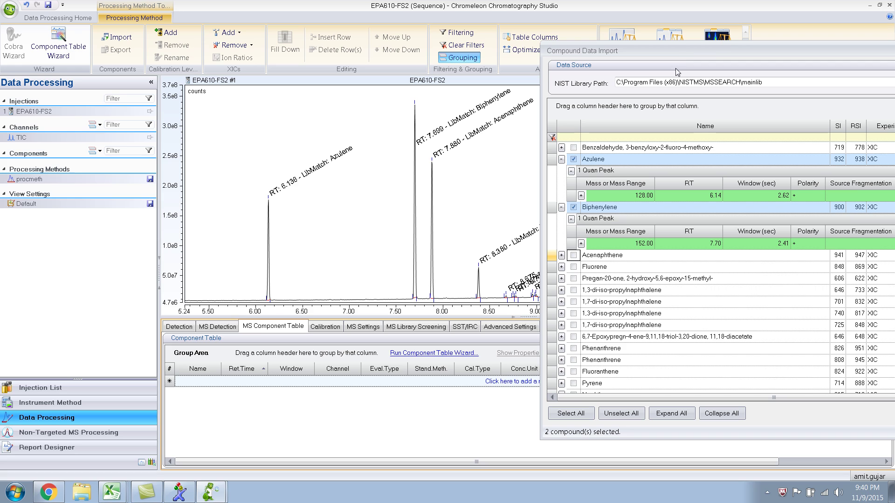
- Collapse the Azulene and Biphenylene rows and tick Acenaphthene and Fluorene for import
{"action": "left_click", "coordinate": [562, 159]}
{"action": "left_click", "coordinate": [562, 170]}
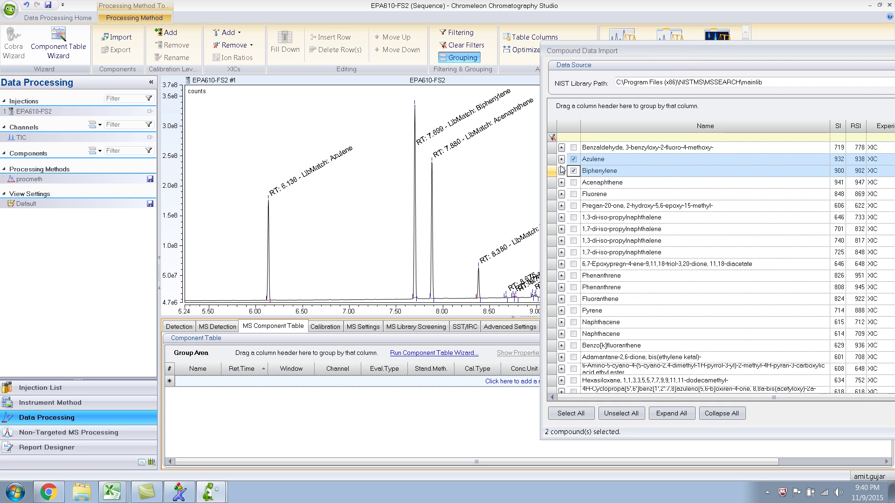
{"action": "left_click", "coordinate": [574, 182]}
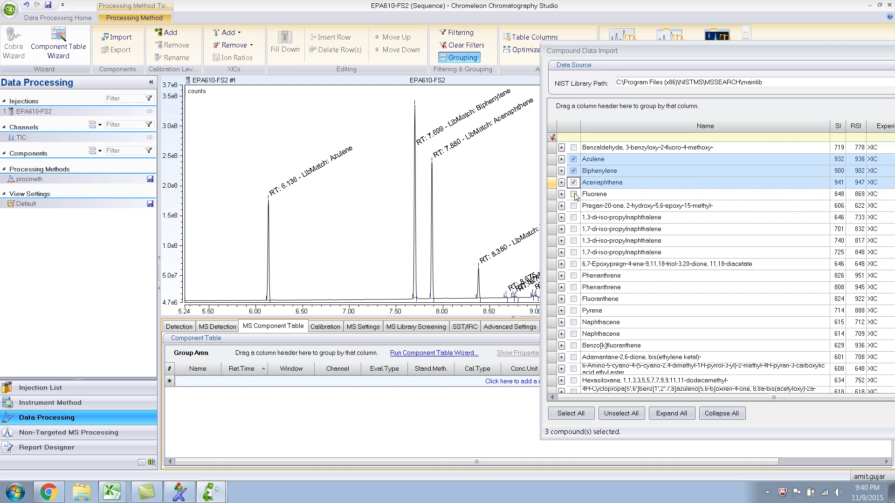
{"action": "left_click", "coordinate": [574, 194]}
- Expand Azulene's Quan Peak to list its confirming ions 127.00 and 102.00
{"action": "left_click_drag", "start_coordinate": [614, 55], "coordinate": [477, 81]}
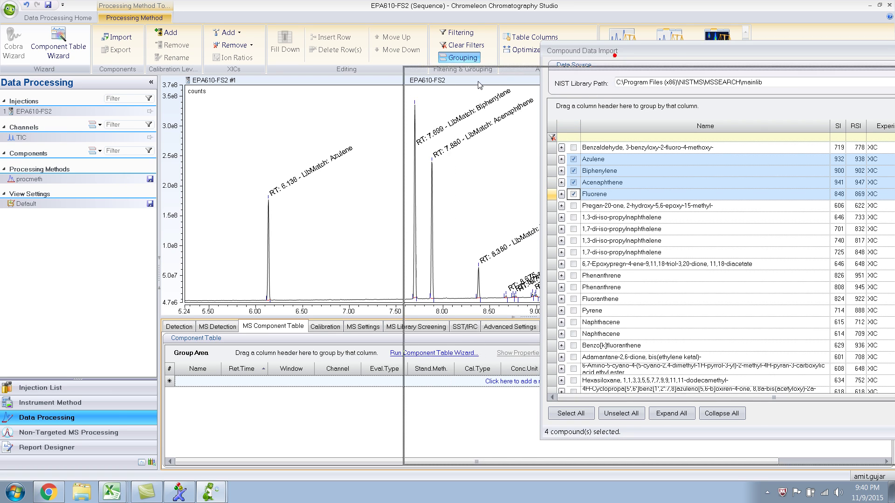
{"action": "left_click", "coordinate": [424, 186]}
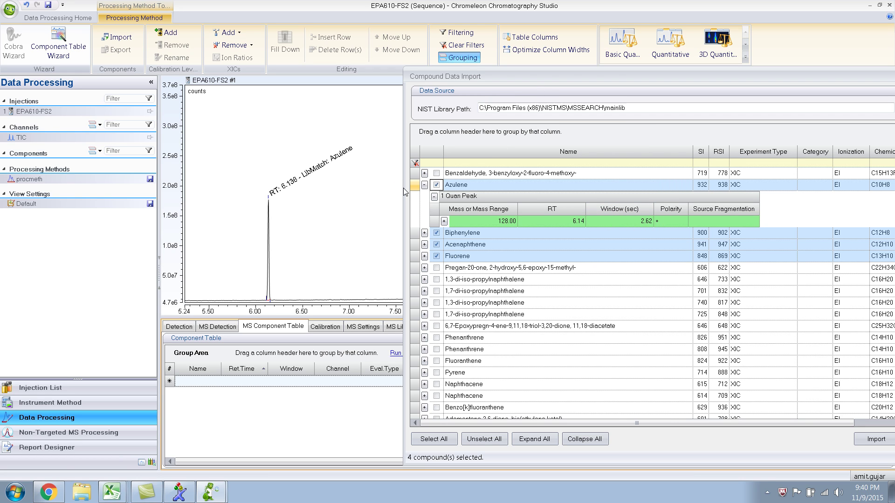
{"action": "left_click", "coordinate": [443, 221]}
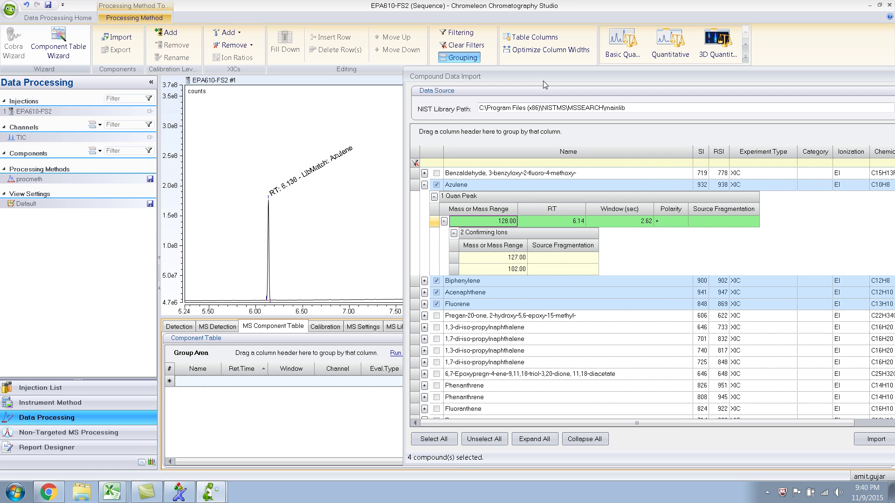
{"action": "left_click_drag", "start_coordinate": [547, 77], "coordinate": [336, 67]}
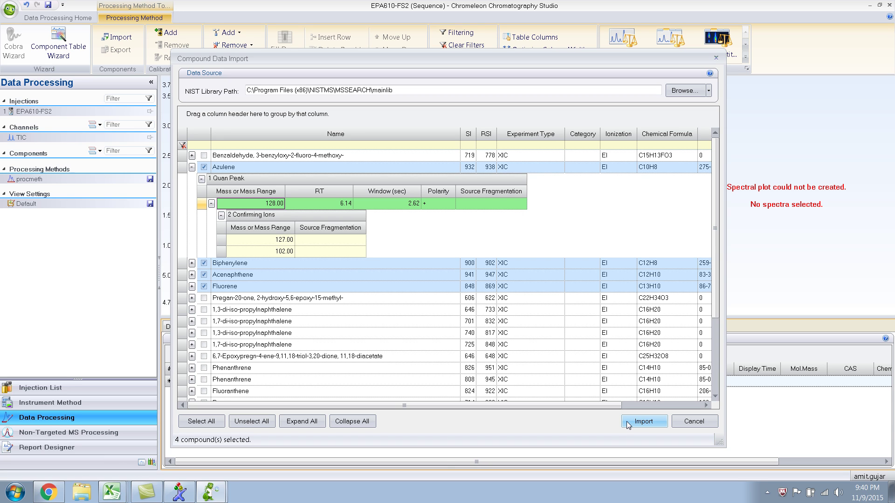
- Import the four ticked compounds and review their quantitation masses 128, 152, 153 and 166 with confirming ions
{"action": "left_click", "coordinate": [644, 421]}
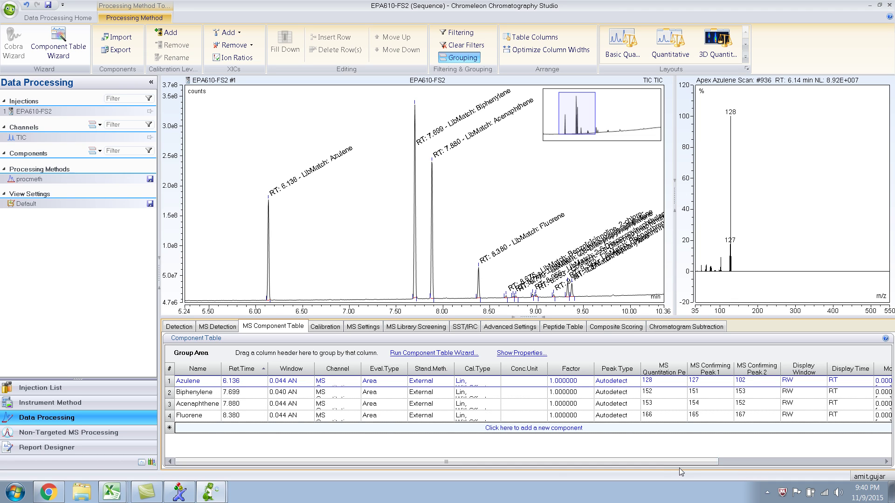
{"action": "left_click_drag", "start_coordinate": [650, 464], "coordinate": [712, 464]}
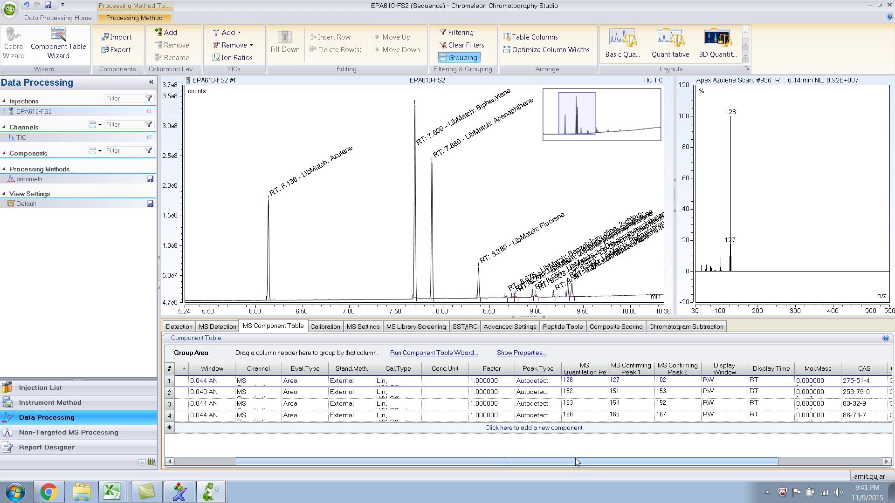
{"action": "left_click_drag", "start_coordinate": [573, 463], "coordinate": [513, 464]}
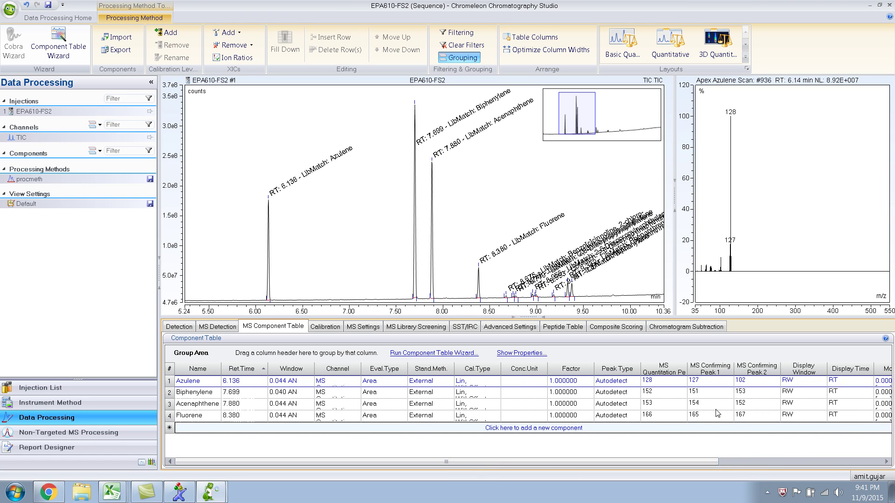
{"action": "left_click_drag", "start_coordinate": [683, 462], "coordinate": [715, 462]}
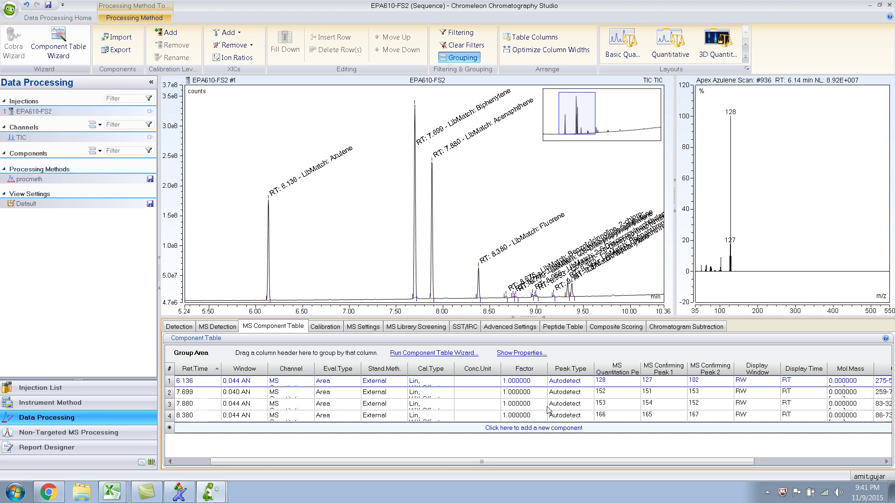
- Highlight the Biphenylene peak at 7.699 min to show its base-ion 152 spectrum
{"action": "left_click", "coordinate": [415, 295]}
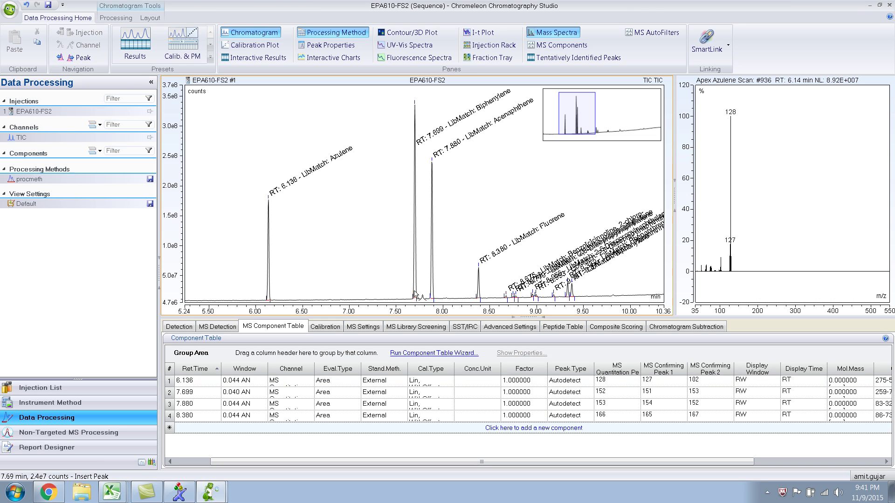
{"action": "left_click", "coordinate": [416, 295]}
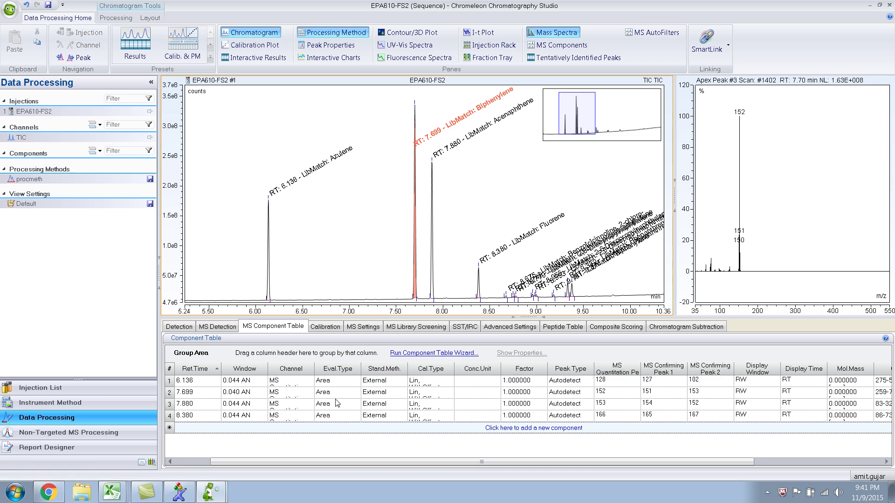
{"action": "left_click_drag", "start_coordinate": [380, 462], "coordinate": [306, 458]}
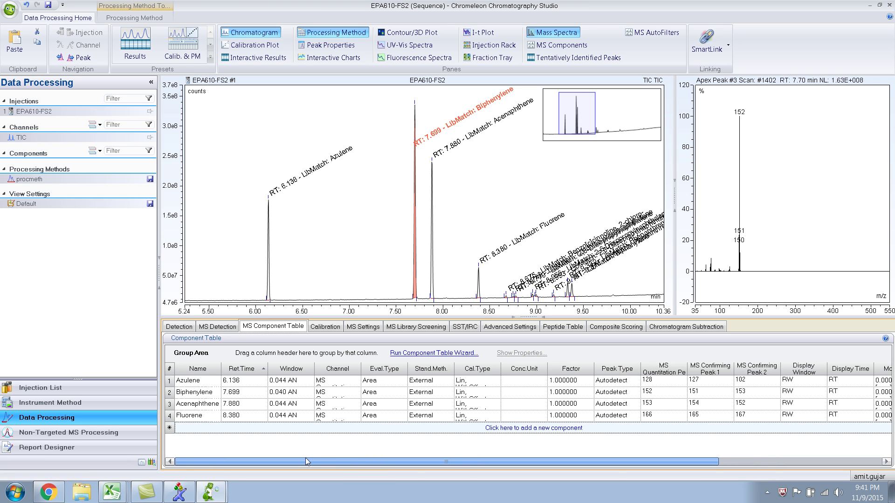